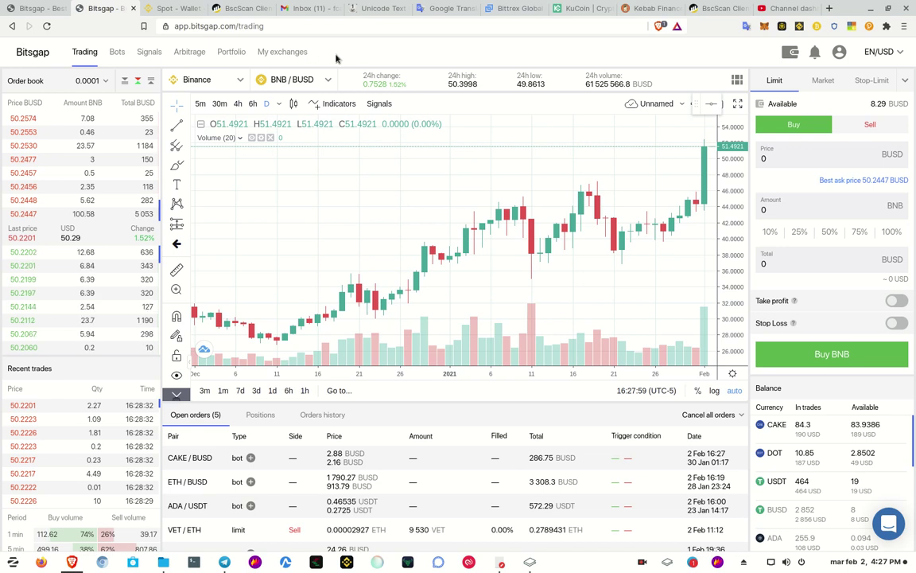
Open the affiliate program page, copy the first sharing link and highlight the line about the 14-day PRO trial
{"action": "left_click", "coordinate": [841, 53]}
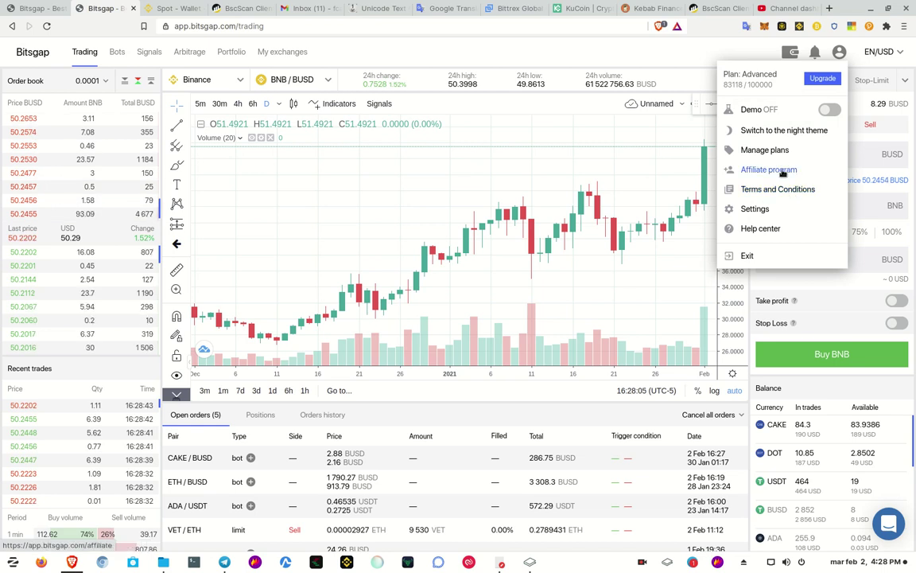
{"action": "left_click", "coordinate": [782, 170]}
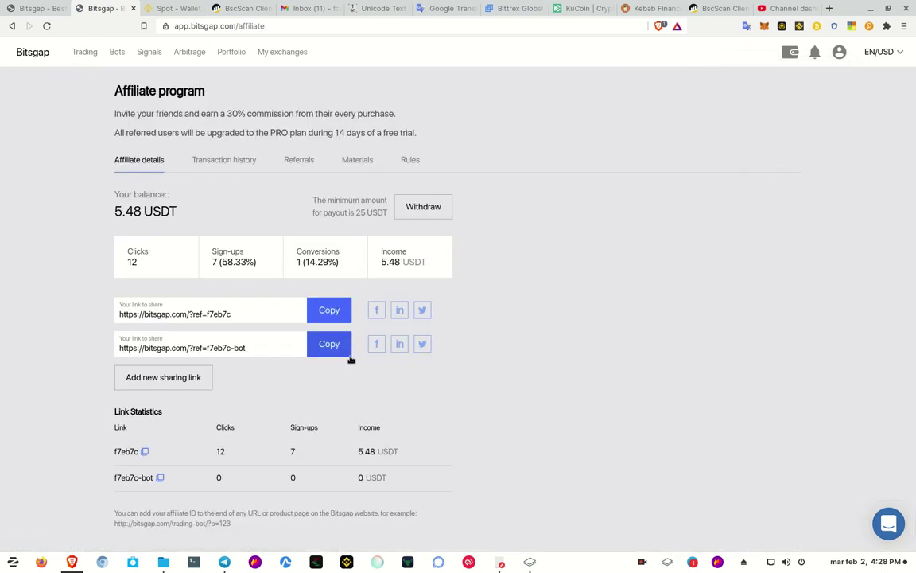
{"action": "left_click", "coordinate": [332, 311]}
{"action": "triple_click", "coordinate": [401, 132]}
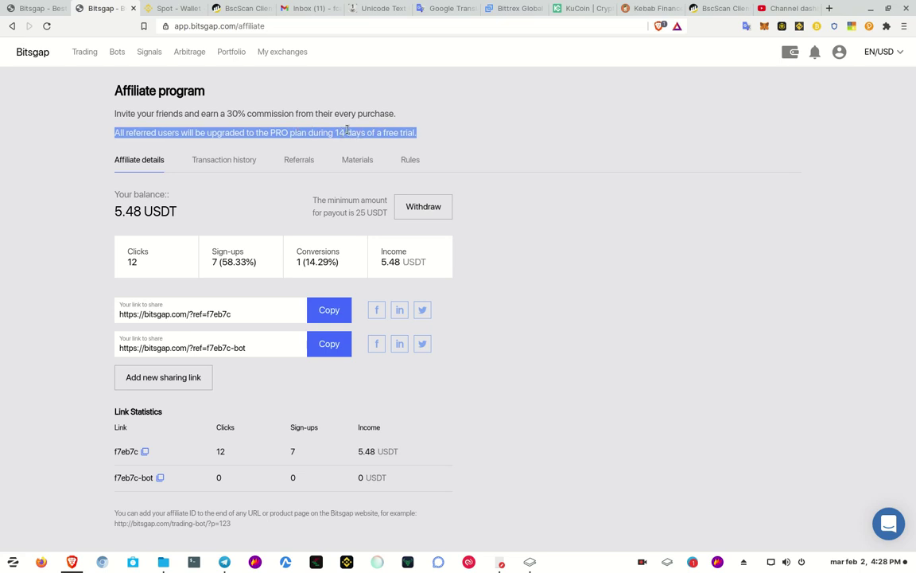
{"action": "left_click", "coordinate": [508, 334]}
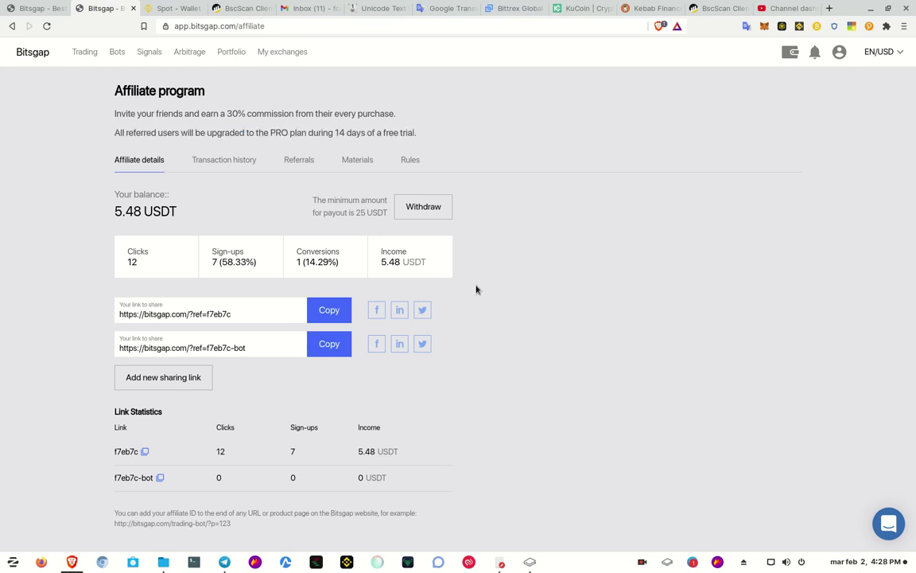
View the Trading, Bots, Signals and Arbitrage pages one after another
{"action": "left_click", "coordinate": [85, 53]}
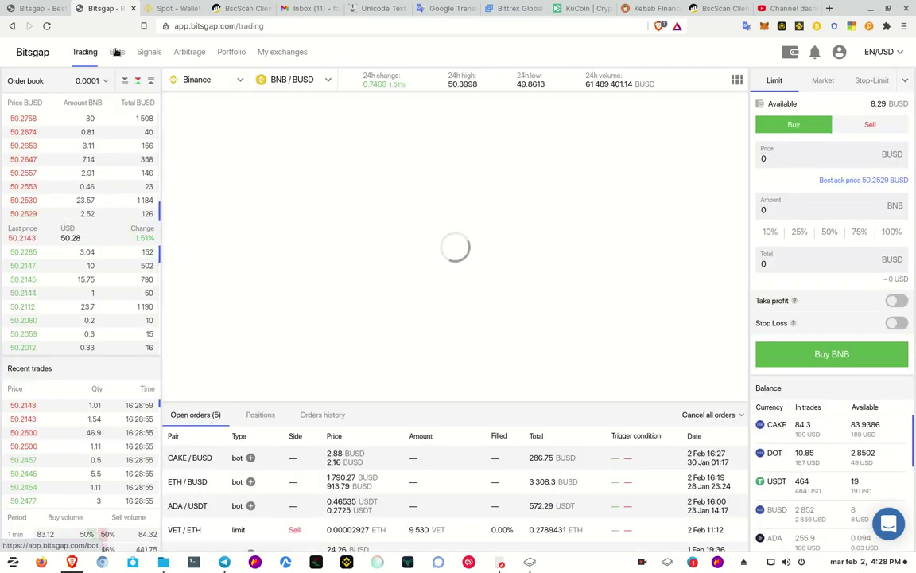
{"action": "left_click", "coordinate": [116, 53]}
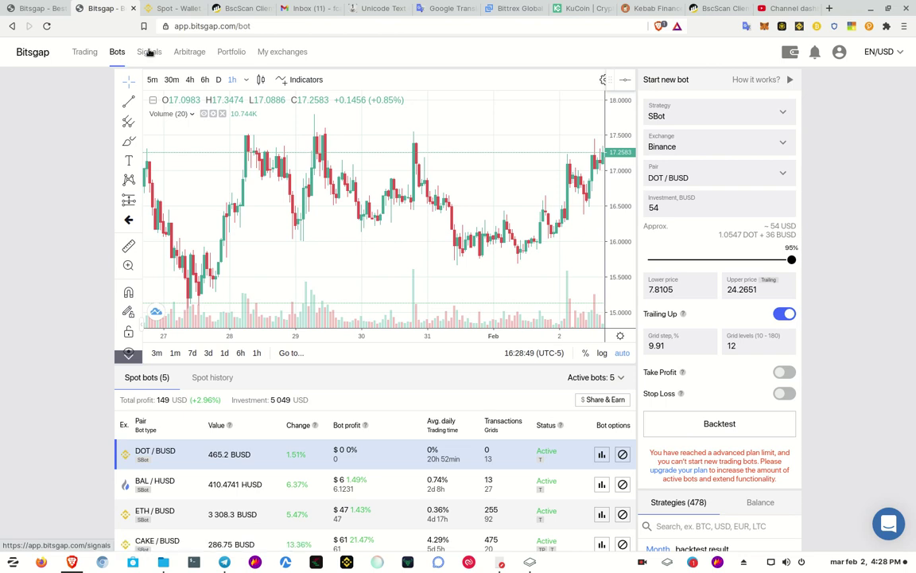
{"action": "left_click", "coordinate": [149, 52]}
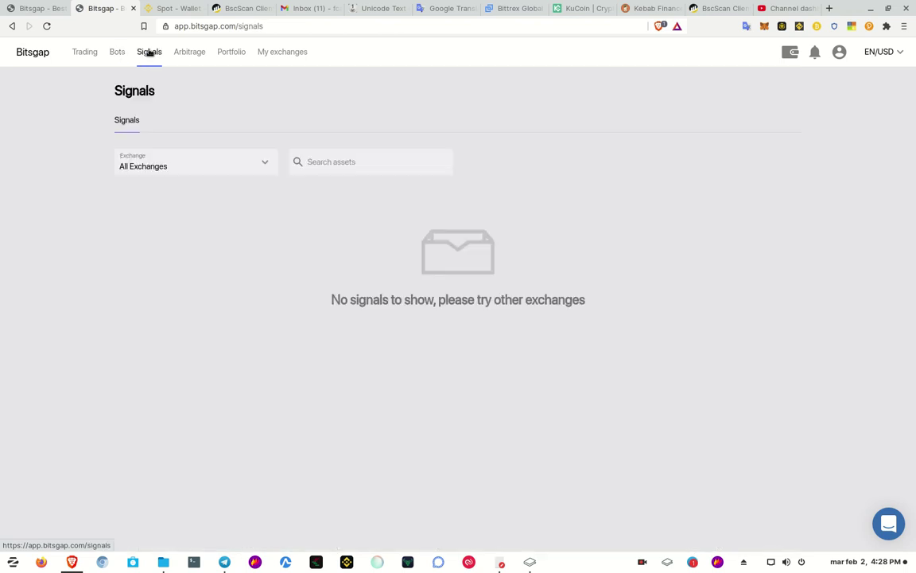
{"action": "left_click", "coordinate": [190, 54]}
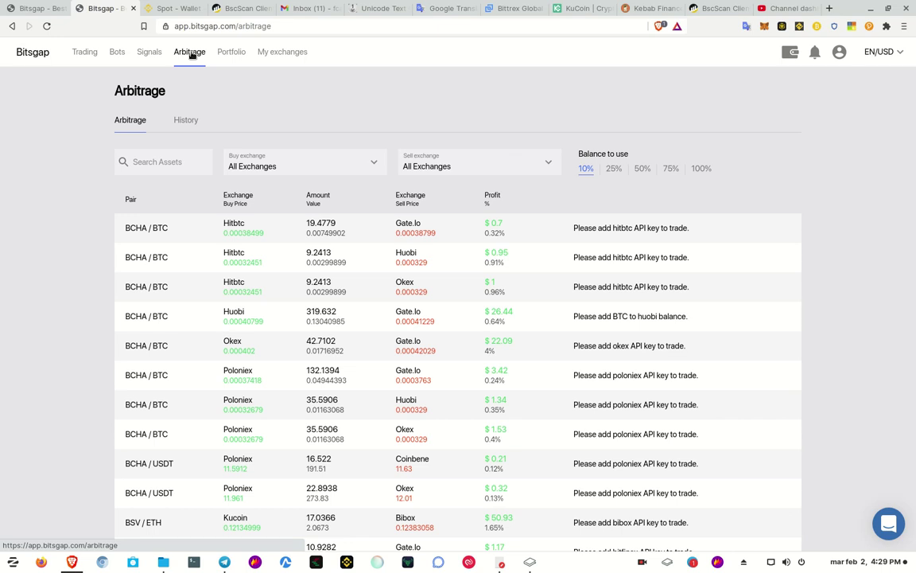
View the portfolio's overview, open orders and positions, and filter its trade history to the Huobi exchange
{"action": "left_click", "coordinate": [232, 53]}
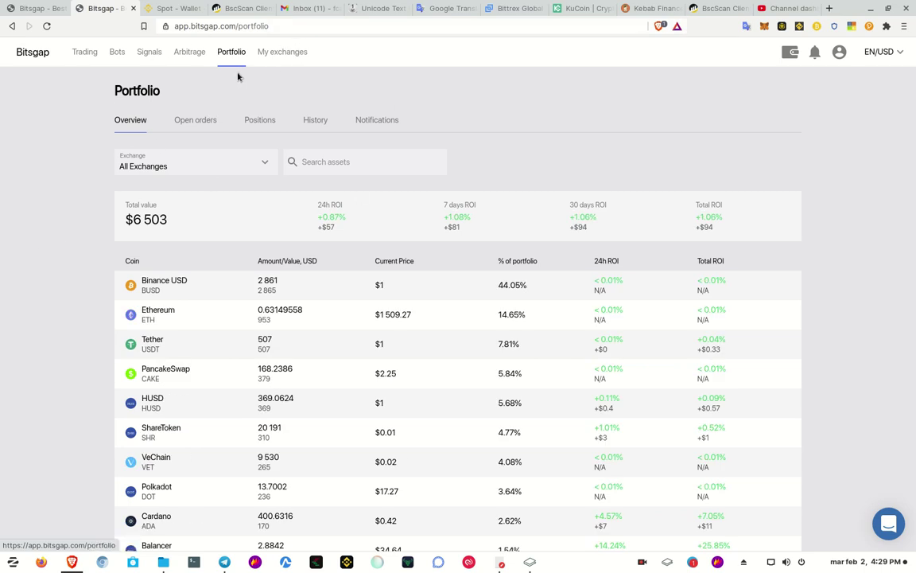
{"action": "left_click", "coordinate": [204, 121]}
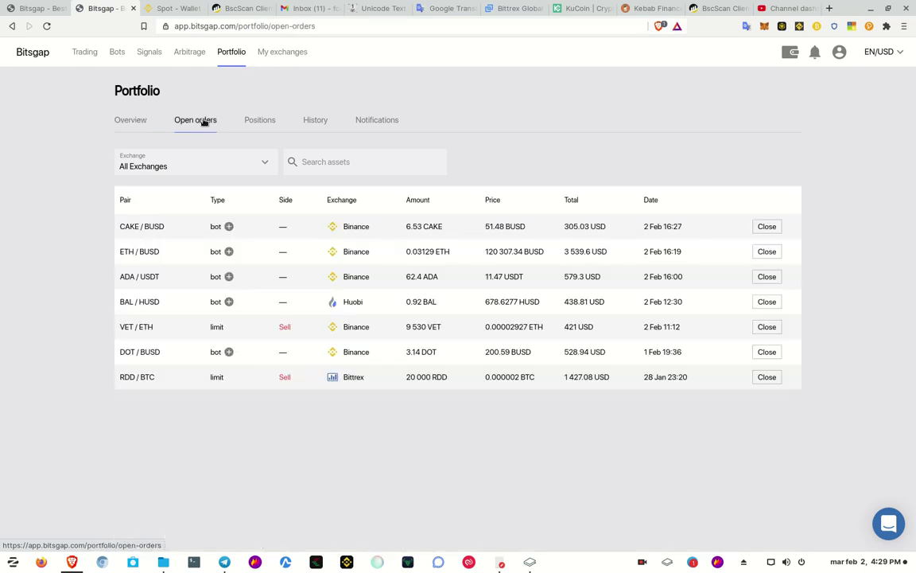
{"action": "left_click", "coordinate": [260, 121]}
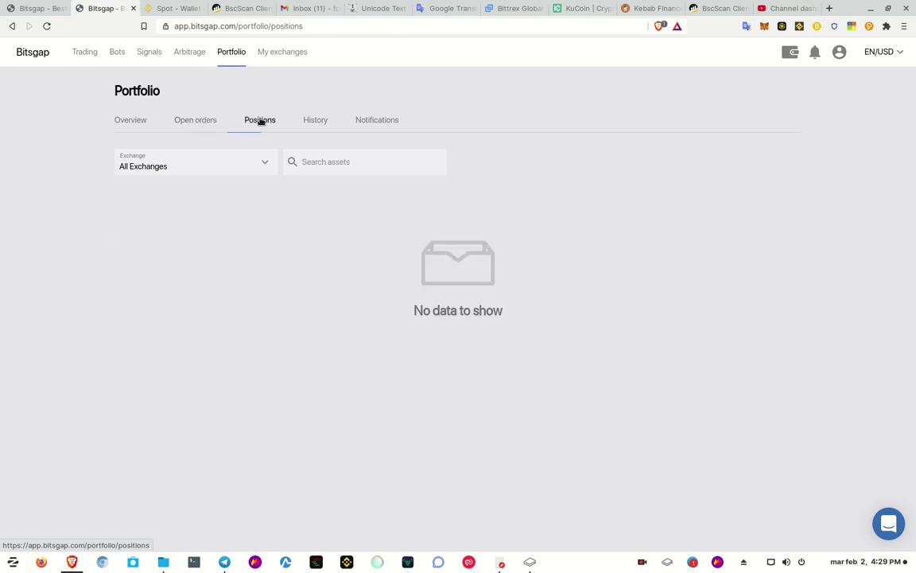
{"action": "left_click", "coordinate": [321, 121]}
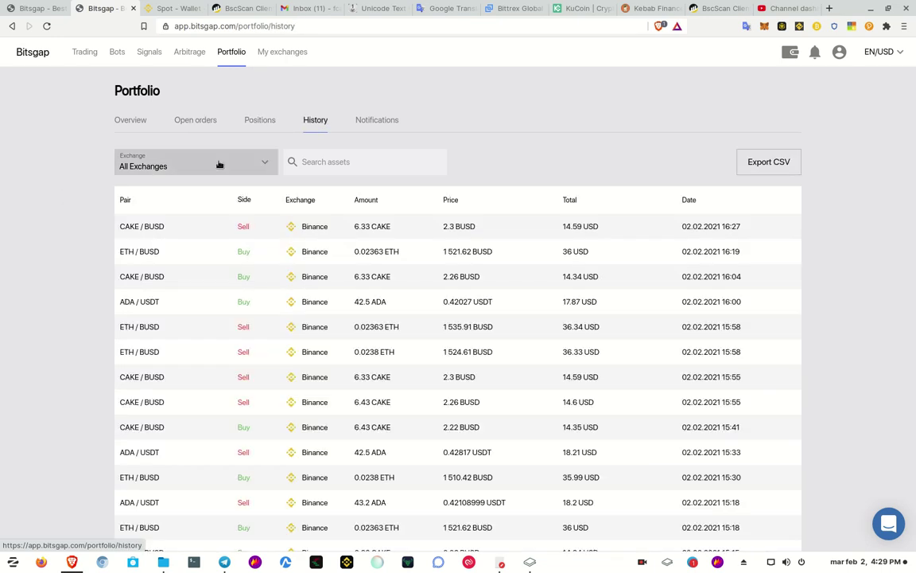
{"action": "left_click", "coordinate": [218, 162]}
{"action": "left_click", "coordinate": [163, 288]}
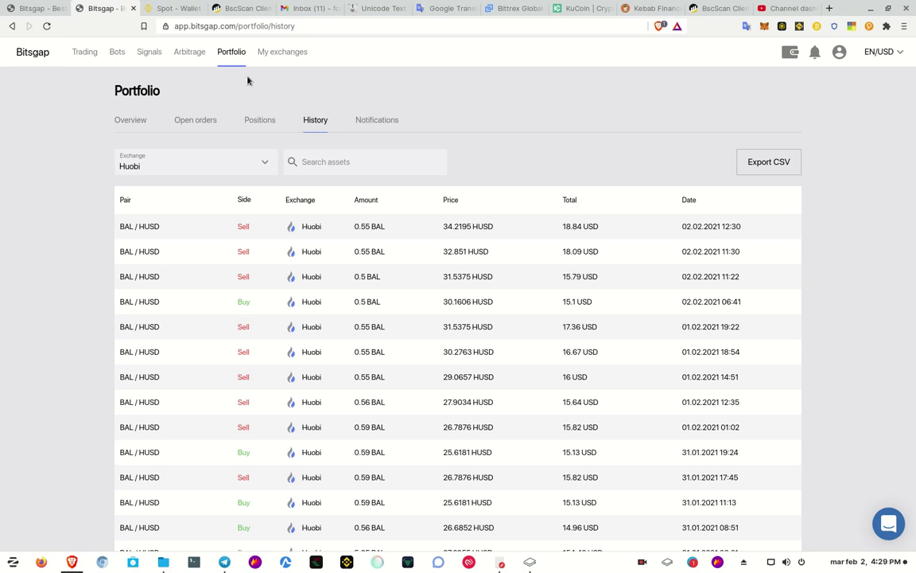
Examine the exchanges offered for a new connection under My exchanges, and close the dialog without connecting one
{"action": "left_click", "coordinate": [279, 54]}
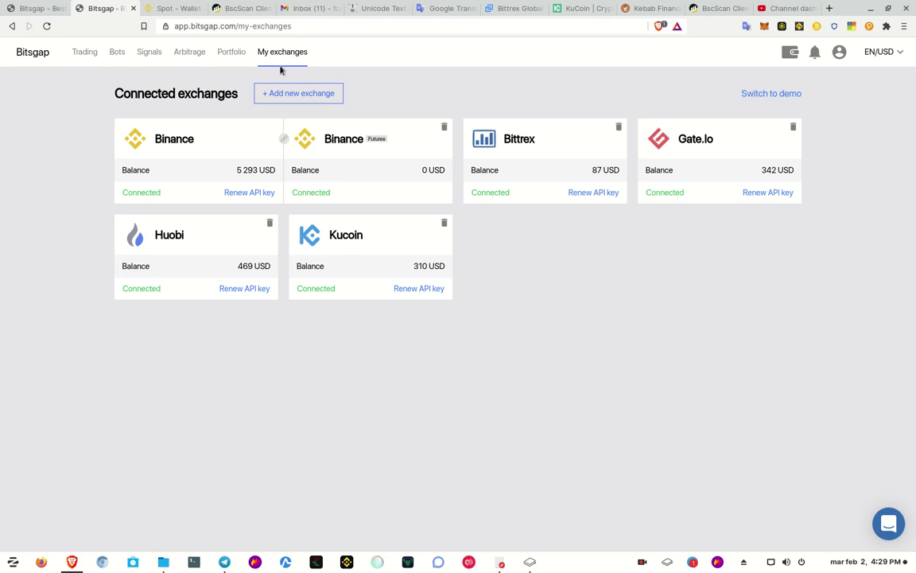
{"action": "left_click", "coordinate": [307, 97]}
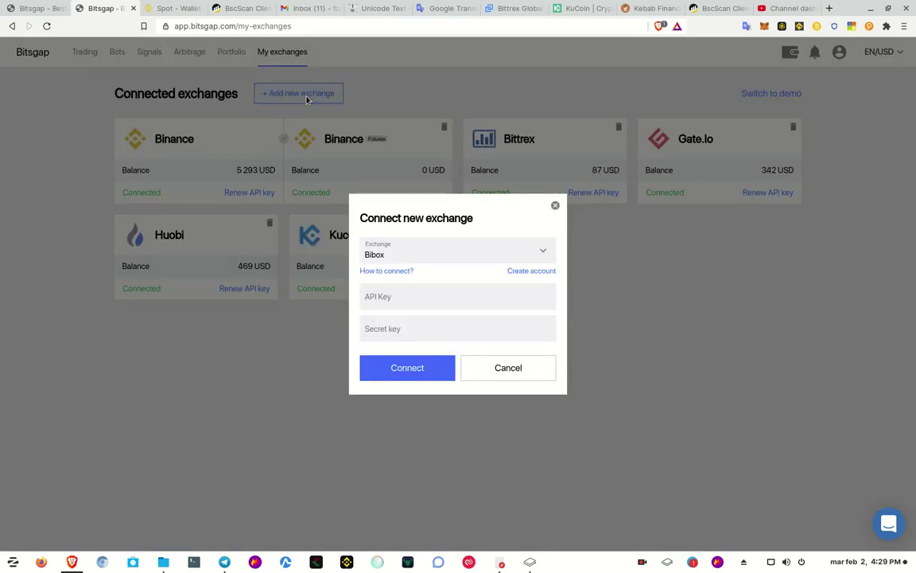
{"action": "left_click", "coordinate": [544, 254]}
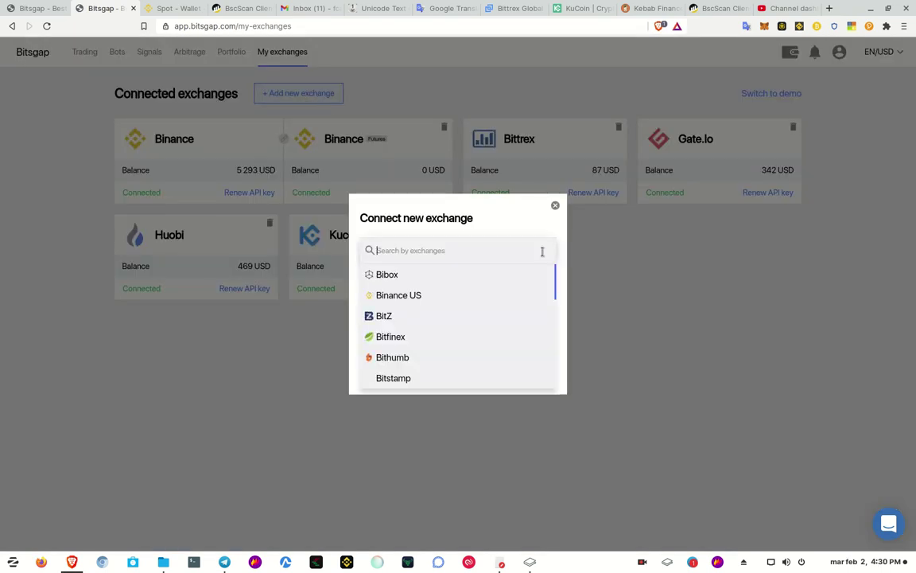
{"action": "scroll", "coordinate": [532, 312], "scroll_direction": "down", "scroll_amount": 3}
{"action": "scroll", "coordinate": [529, 313], "scroll_direction": "down", "scroll_amount": 5}
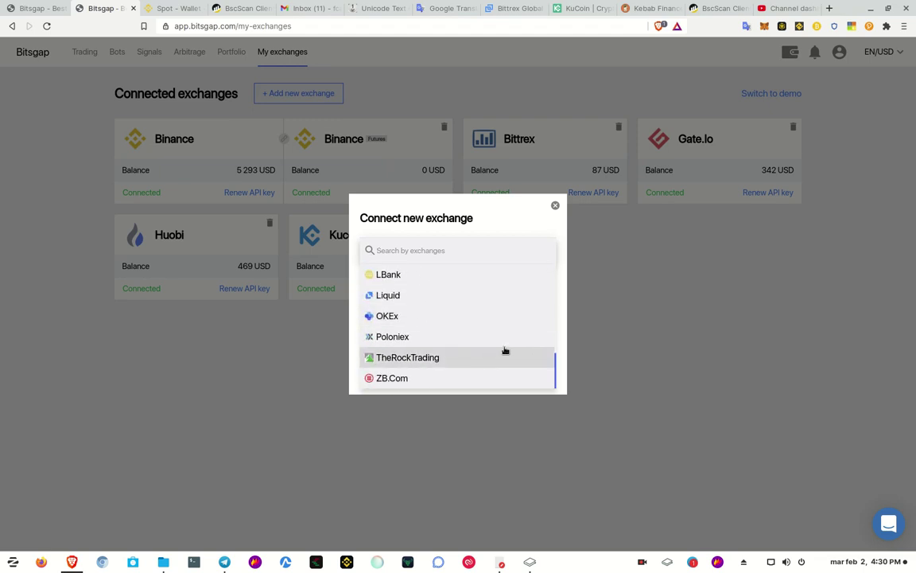
{"action": "scroll", "coordinate": [507, 342], "scroll_direction": "up", "scroll_amount": 5}
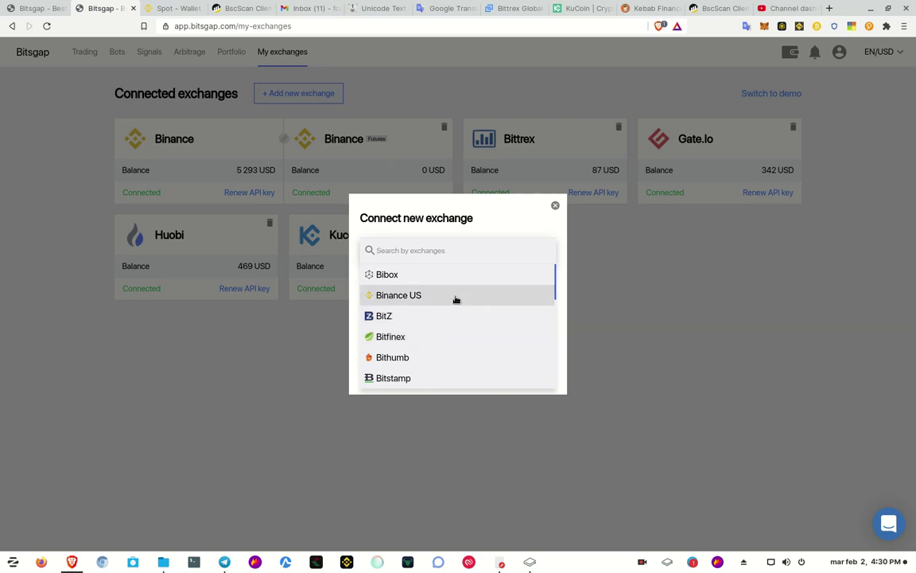
{"action": "scroll", "coordinate": [455, 313], "scroll_direction": "down", "scroll_amount": 3}
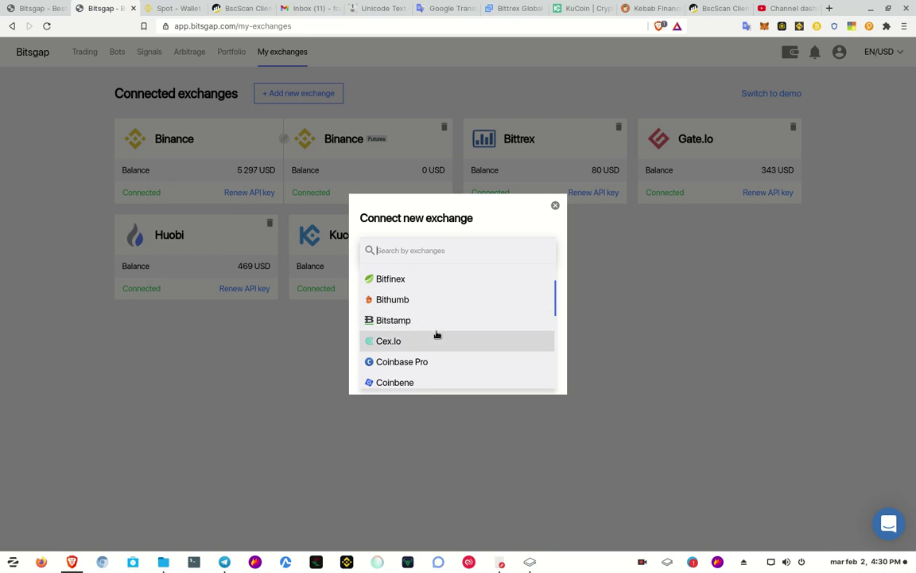
{"action": "scroll", "coordinate": [437, 333], "scroll_direction": "down", "scroll_amount": 1}
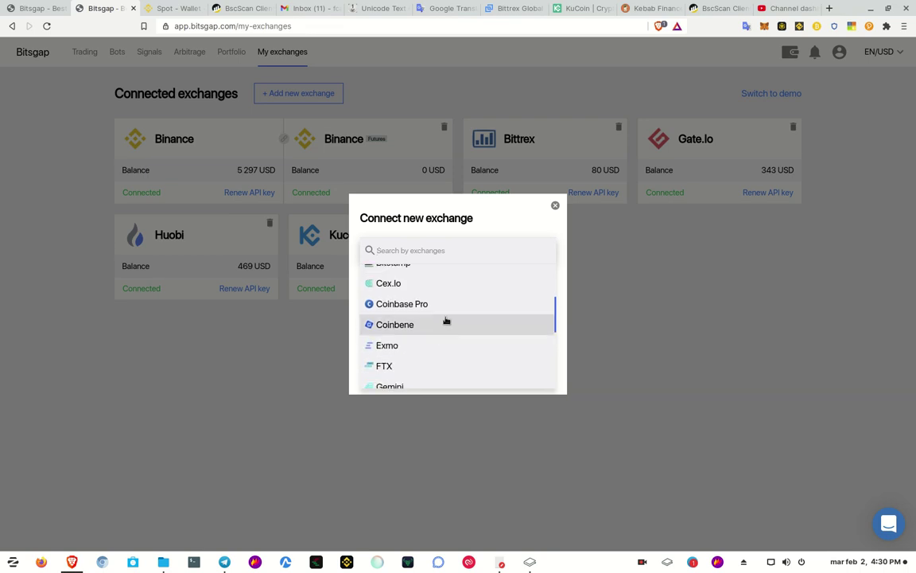
{"action": "scroll", "coordinate": [450, 322], "scroll_direction": "down", "scroll_amount": 1}
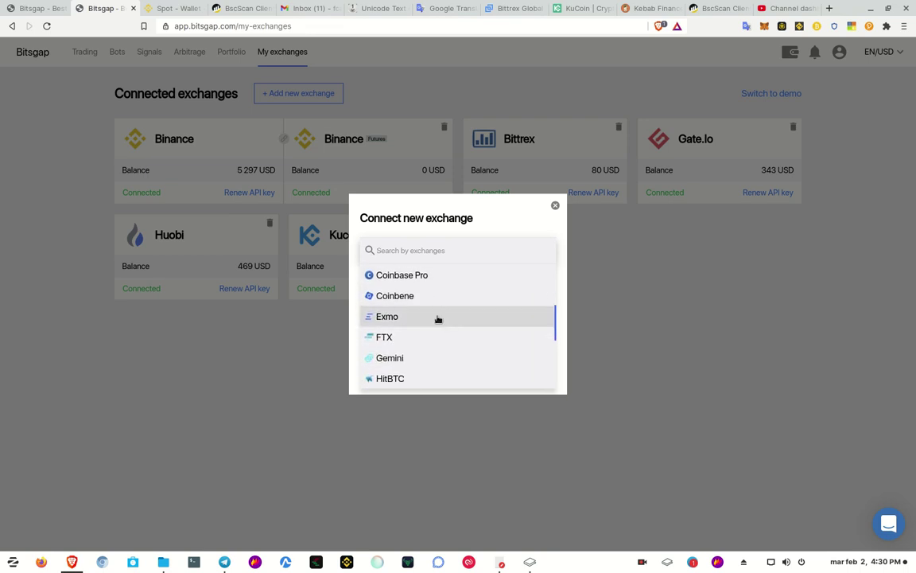
{"action": "scroll", "coordinate": [437, 319], "scroll_direction": "down", "scroll_amount": 1}
{"action": "scroll", "coordinate": [436, 317], "scroll_direction": "down", "scroll_amount": 1}
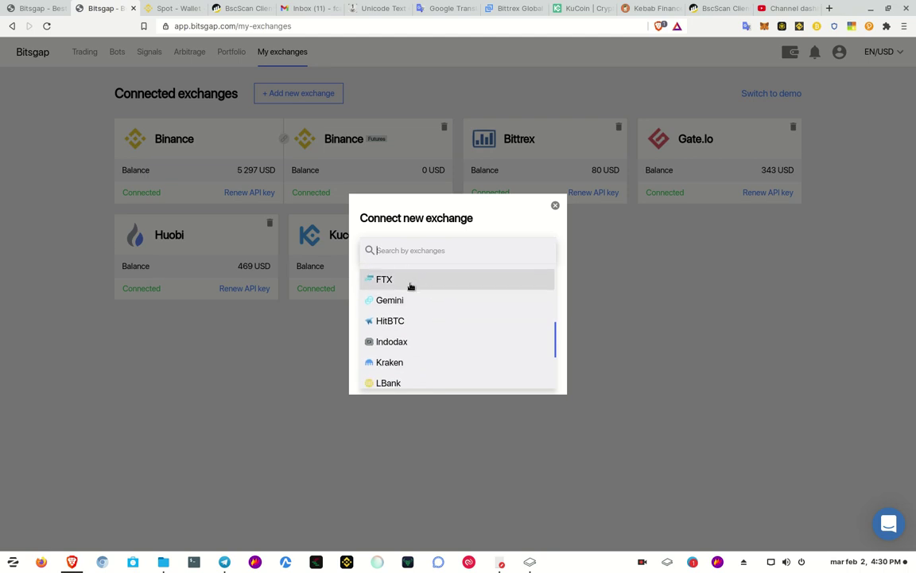
{"action": "scroll", "coordinate": [445, 311], "scroll_direction": "down", "scroll_amount": 4}
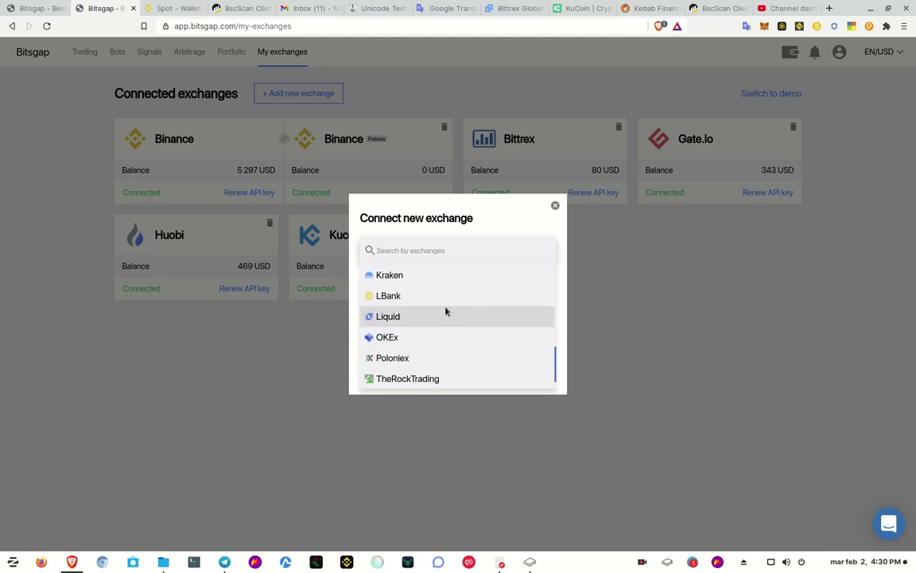
{"action": "scroll", "coordinate": [446, 309], "scroll_direction": "up", "scroll_amount": 10}
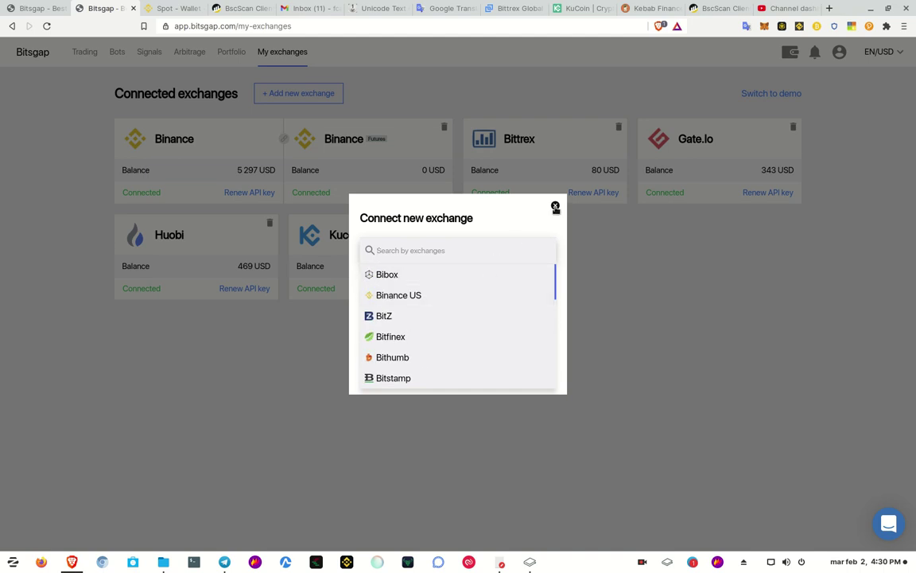
{"action": "left_click", "coordinate": [555, 205]}
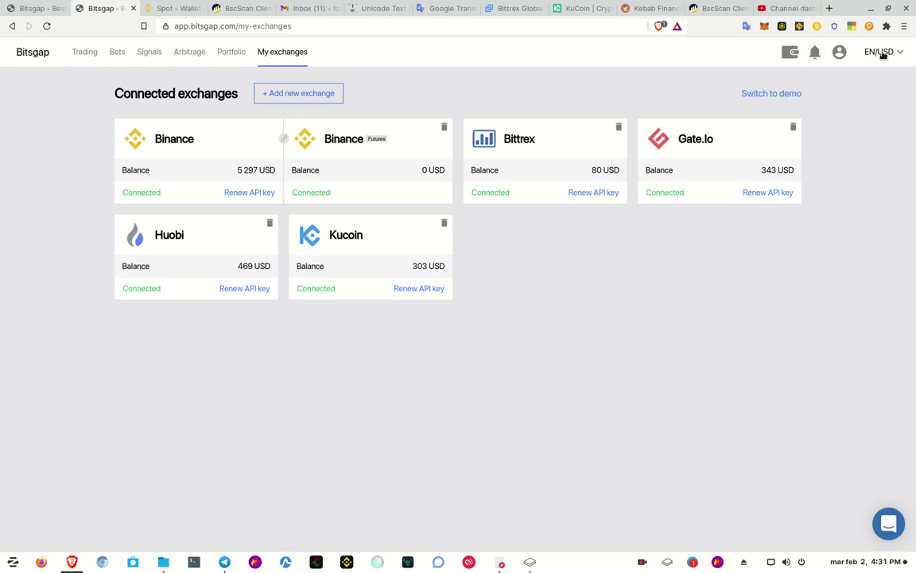
Return to the affiliate program page and copy the first sharing link
{"action": "left_click", "coordinate": [838, 52]}
{"action": "left_click", "coordinate": [784, 171]}
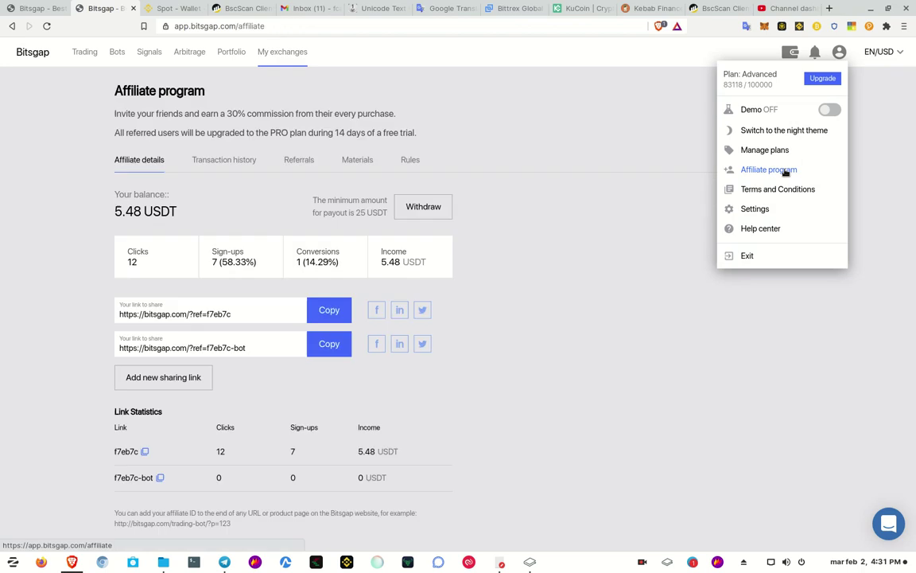
{"action": "left_click", "coordinate": [328, 312]}
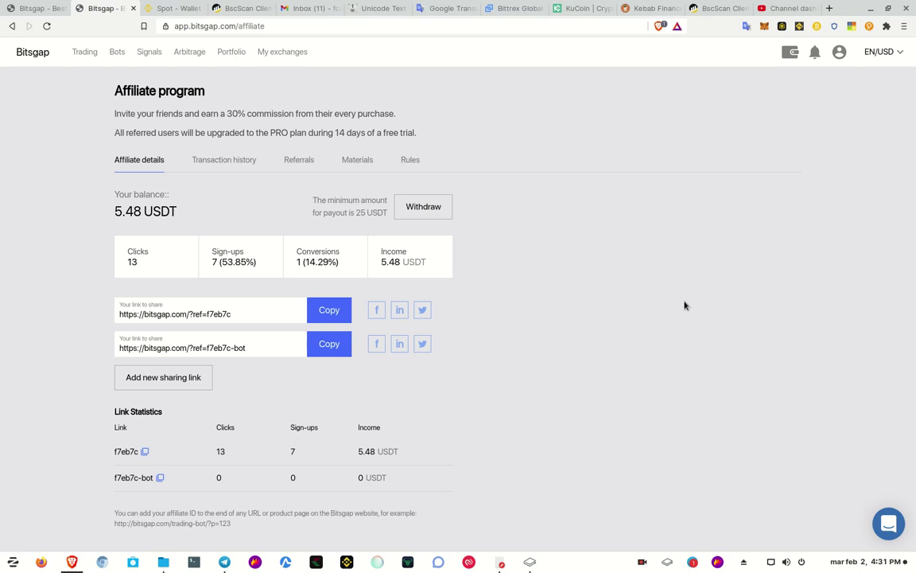
Check the account details, security and plan settings, and open the comparison of upgrade plans
{"action": "left_click", "coordinate": [815, 54]}
{"action": "left_click", "coordinate": [579, 119]}
{"action": "left_click", "coordinate": [839, 52]}
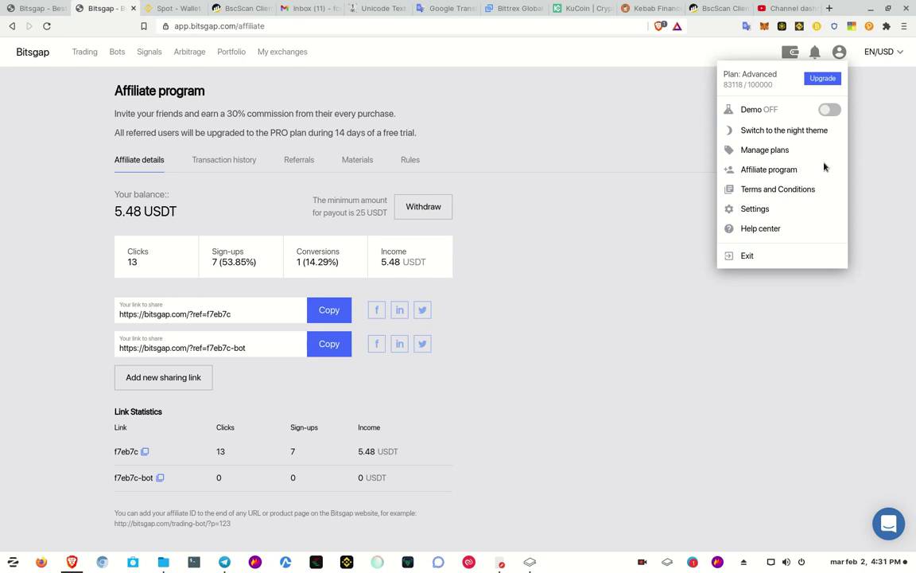
{"action": "left_click", "coordinate": [752, 208]}
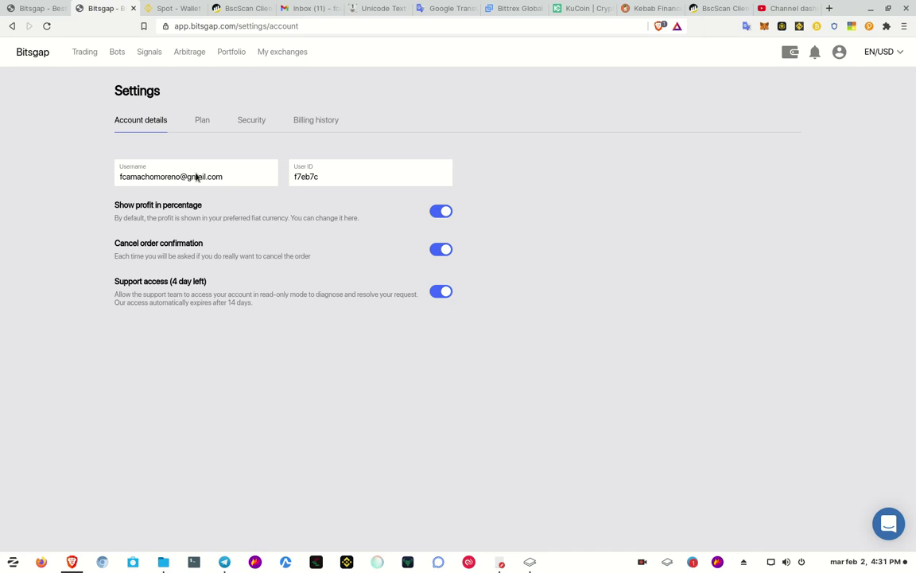
{"action": "left_click", "coordinate": [248, 121]}
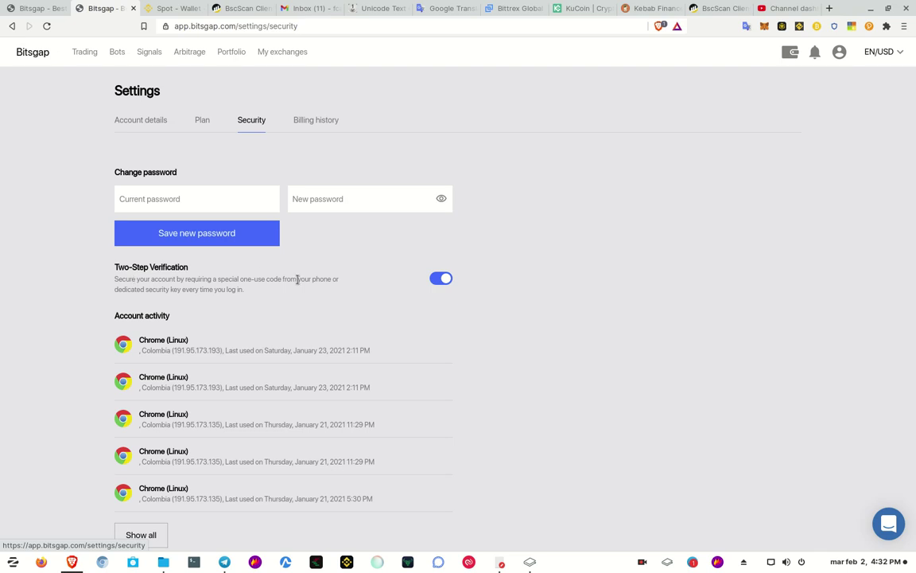
{"action": "left_click", "coordinate": [200, 120]}
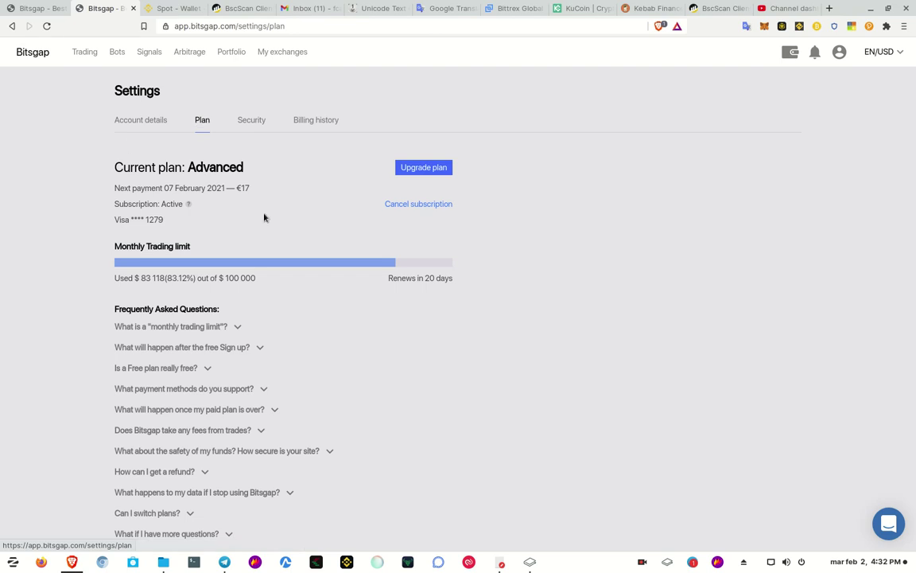
{"action": "left_click", "coordinate": [423, 168]}
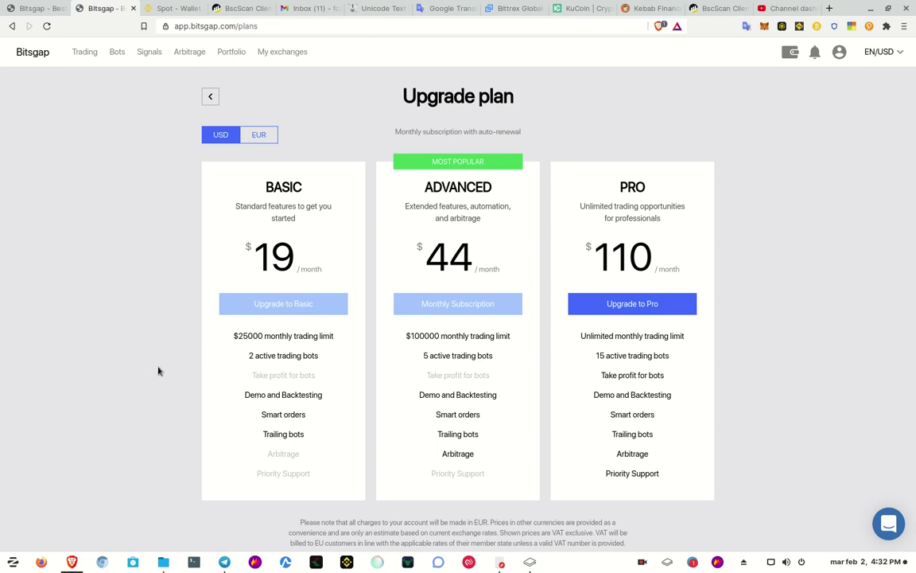
Start a screen capture around the three upgrade plans and outline the monthly trading limit row with a red rectangle
{"action": "left_click", "coordinate": [251, 558]}
{"action": "left_click_drag", "start_coordinate": [188, 73], "coordinate": [735, 521]}
{"action": "left_click", "coordinate": [356, 535]}
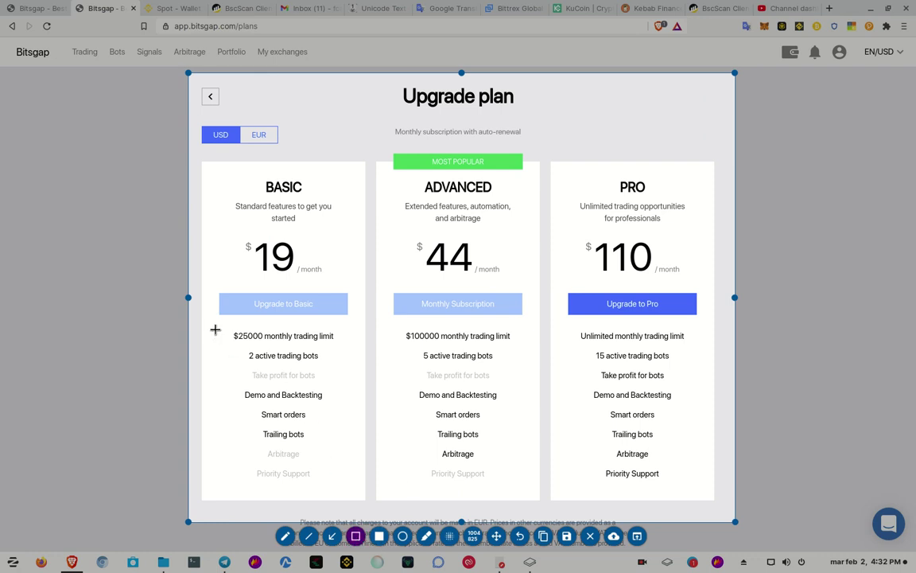
{"action": "mouse_move", "coordinate": [226, 327]}
{"action": "left_mouse_down"}
{"action": "mouse_move", "coordinate": [241, 345]}
{"action": "mouse_move", "coordinate": [689, 343]}
{"action": "left_mouse_up"}
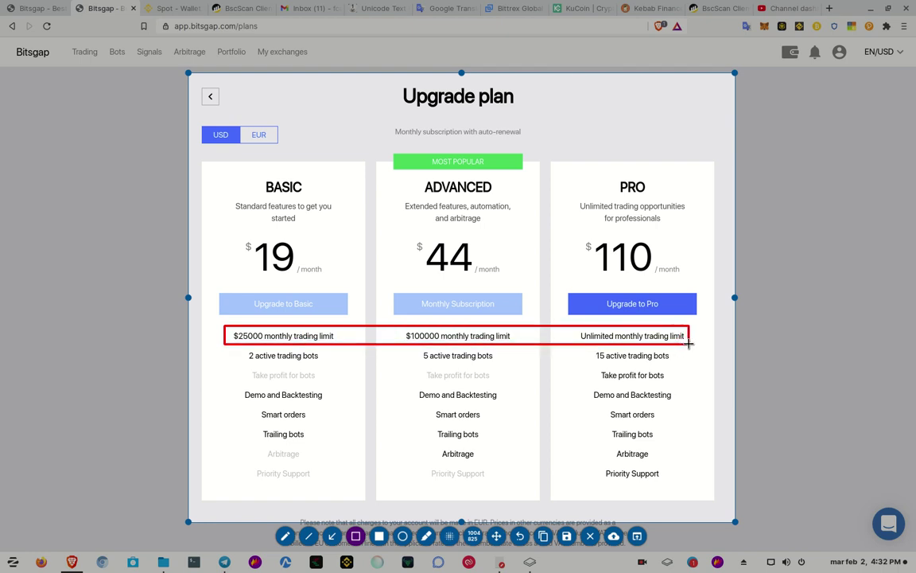